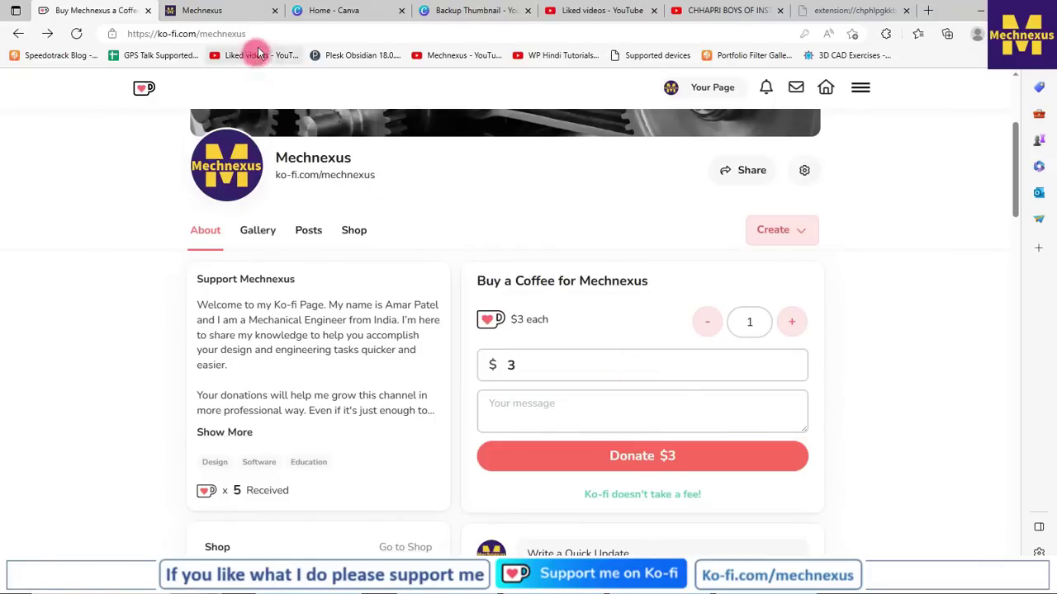
- Switch from the Ko-fi page to the Mechnexus website browser tab
{"action": "left_click", "coordinate": [222, 12]}
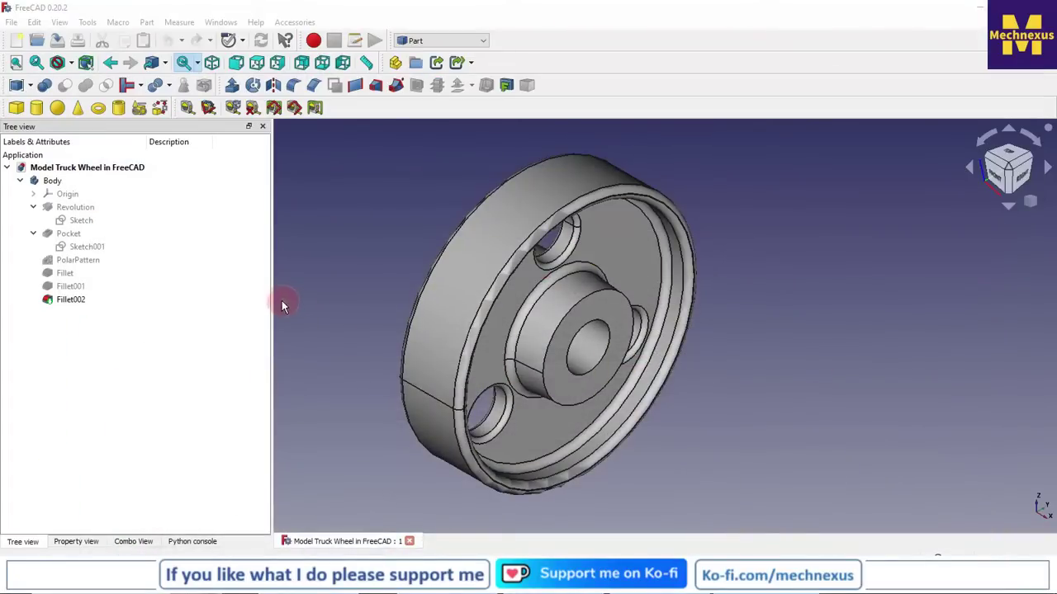
- Create a Part Plane primitive with 200 mm length and 200 mm width
{"action": "left_click_drag", "start_coordinate": [271, 302], "coordinate": [172, 312]}
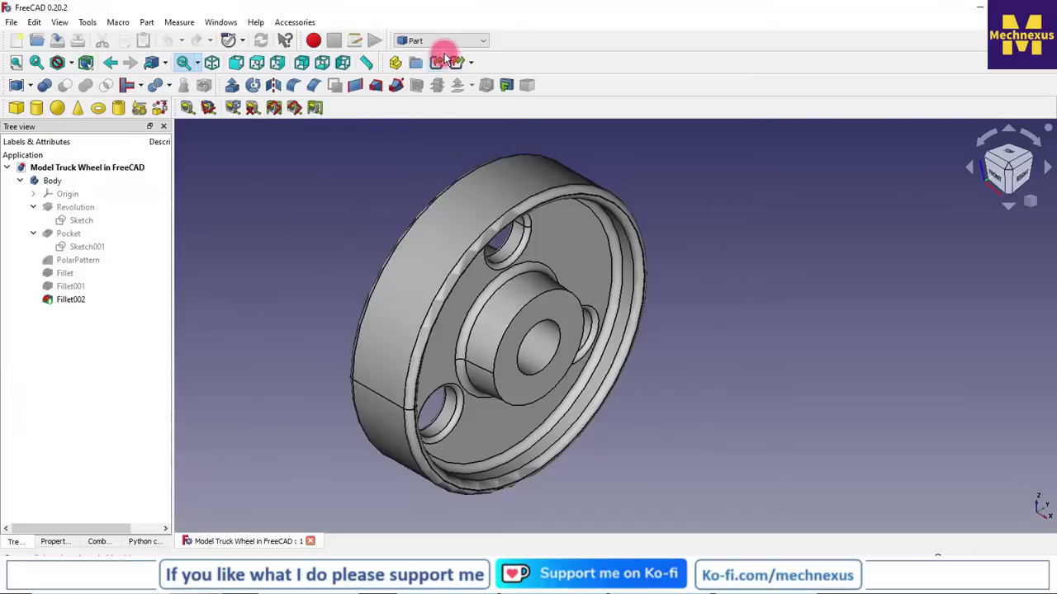
{"action": "left_click", "coordinate": [140, 110]}
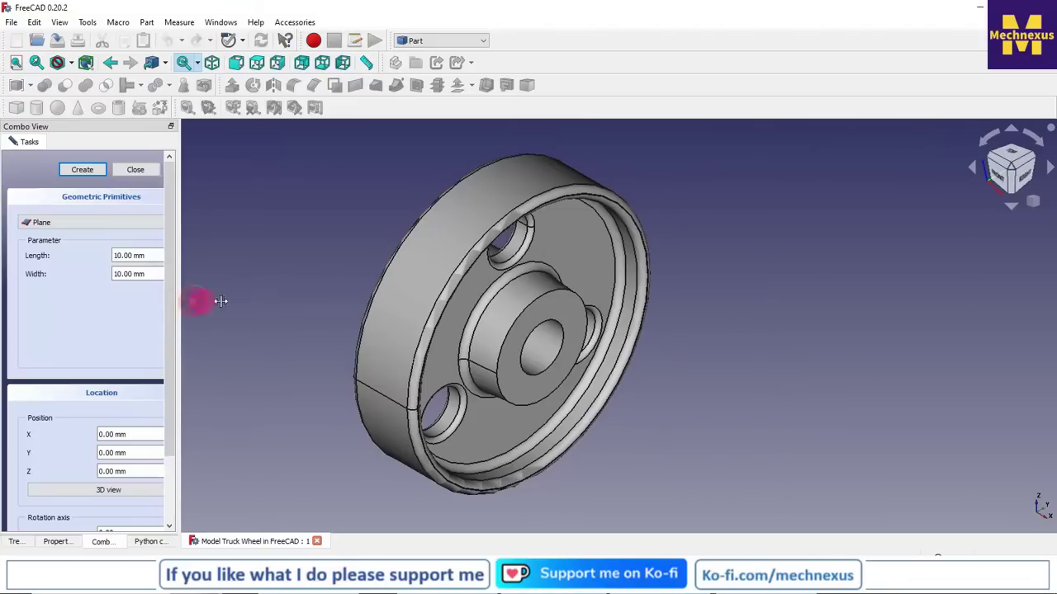
{"action": "left_click_drag", "start_coordinate": [172, 302], "coordinate": [347, 302]}
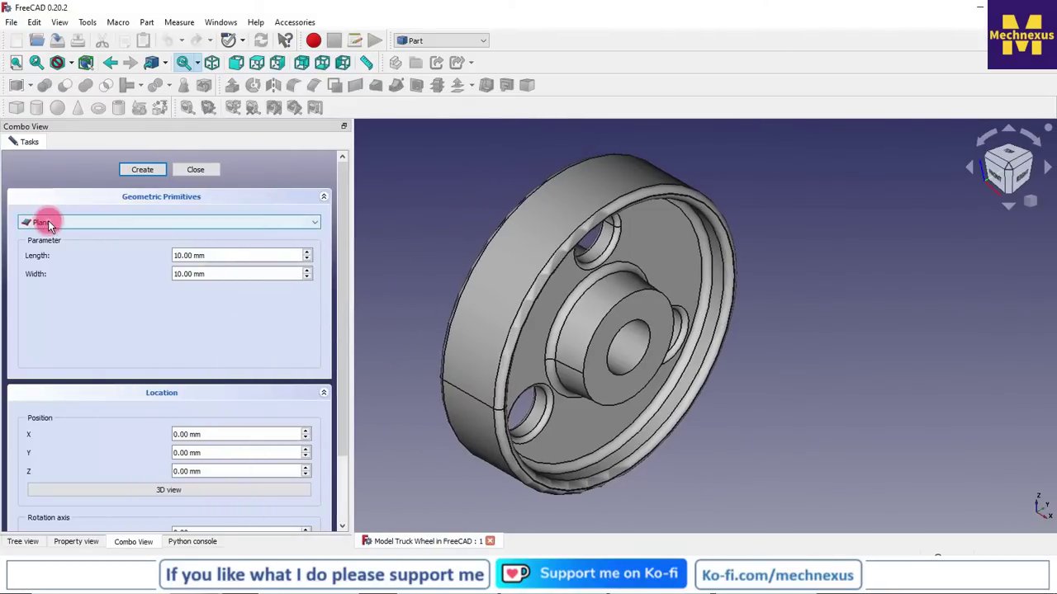
{"action": "double_click", "coordinate": [190, 255]}
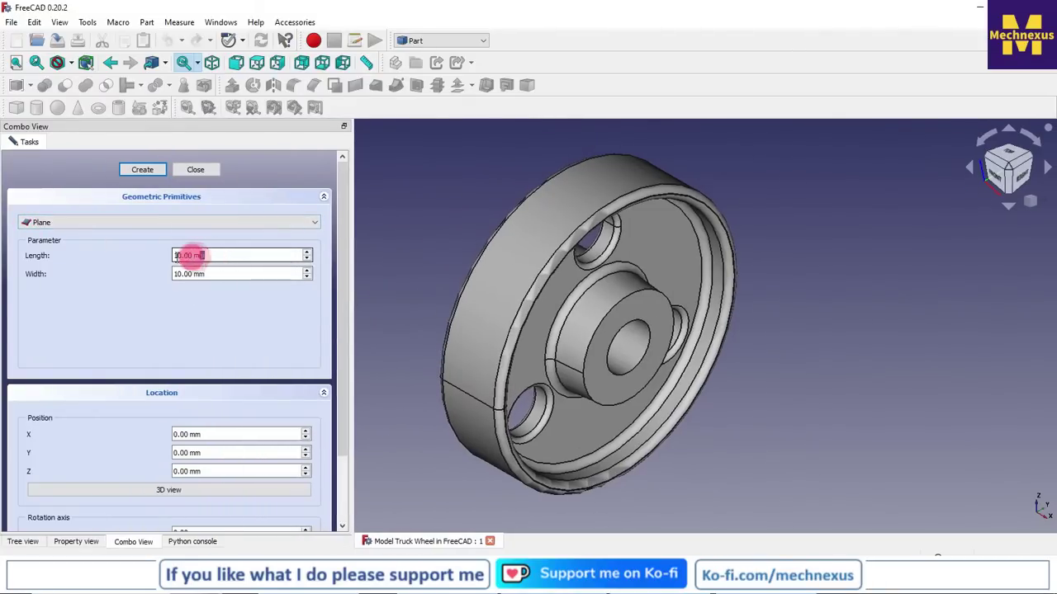
{"action": "left_click_drag", "start_coordinate": [203, 255], "coordinate": [141, 252]}
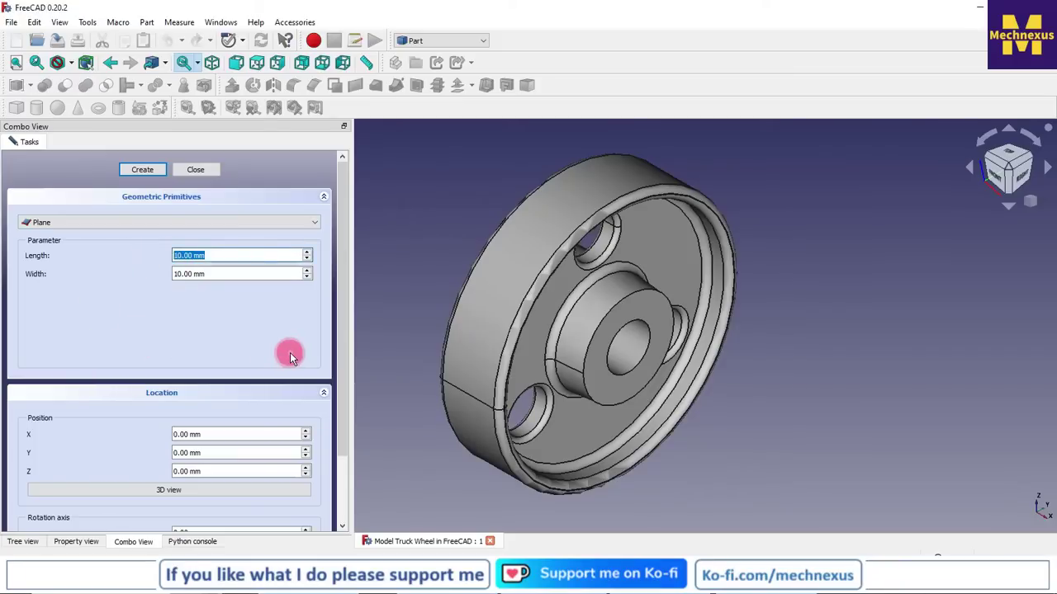
{"action": "type", "text": "2"}
{"action": "type", "text": "00"}
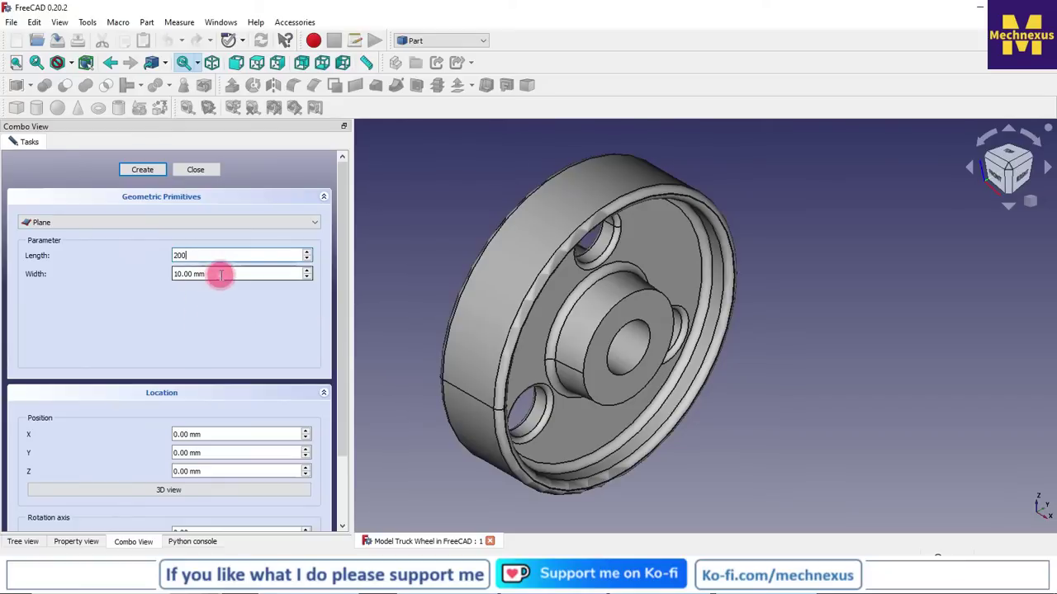
{"action": "left_click_drag", "start_coordinate": [219, 274], "coordinate": [160, 276]}
{"action": "type", "text": "200"}
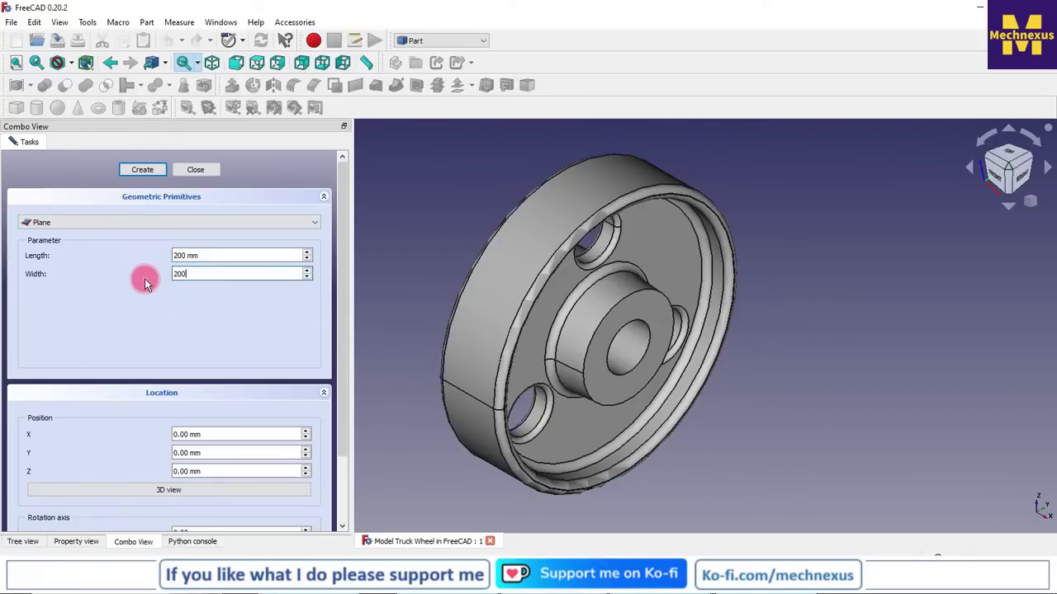
{"action": "left_click", "coordinate": [146, 169]}
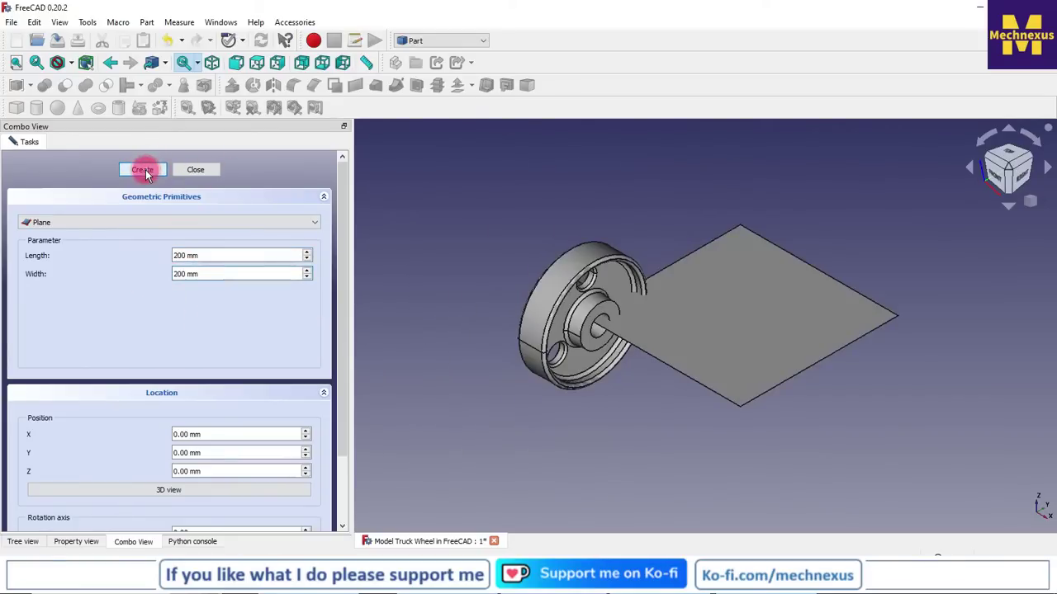
{"action": "left_click", "coordinate": [195, 169]}
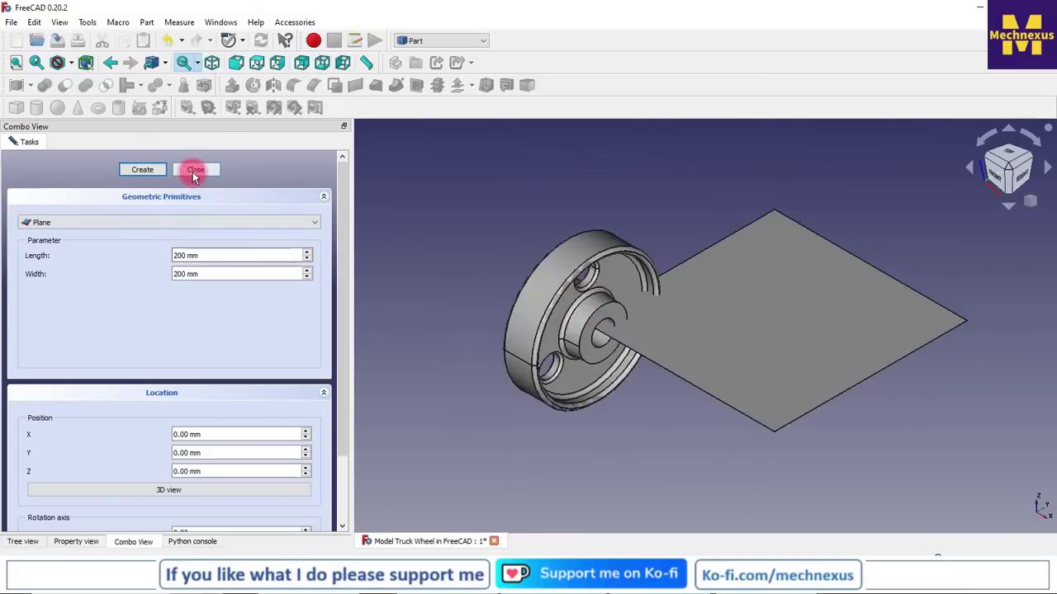
- Transform the Plane with the gizmo so it slices horizontally through the wheel's centre
{"action": "left_click", "coordinate": [23, 544]}
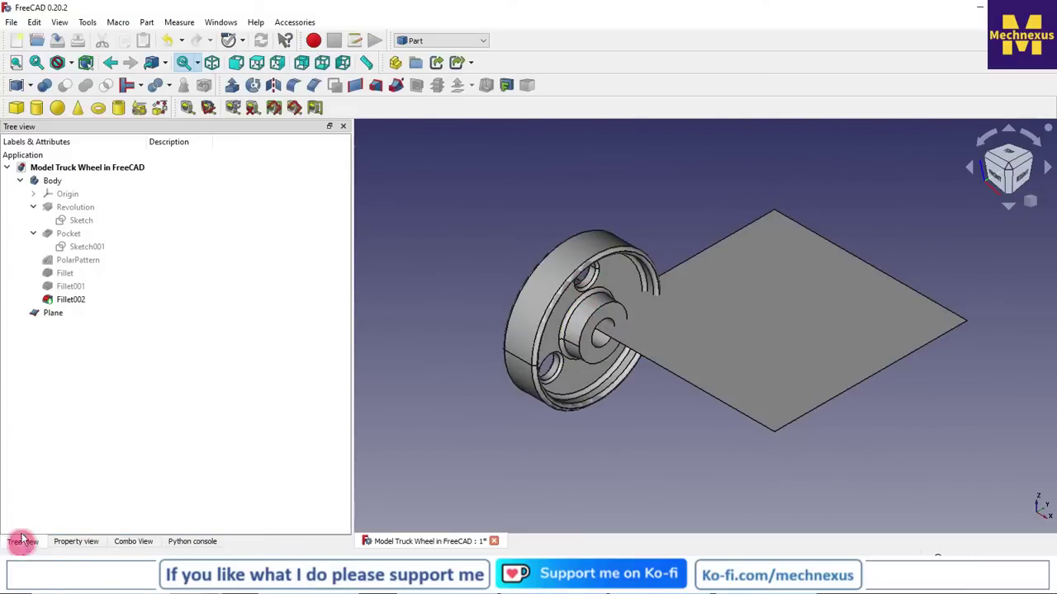
{"action": "double_click", "coordinate": [51, 312]}
{"action": "right_click", "coordinate": [51, 313]}
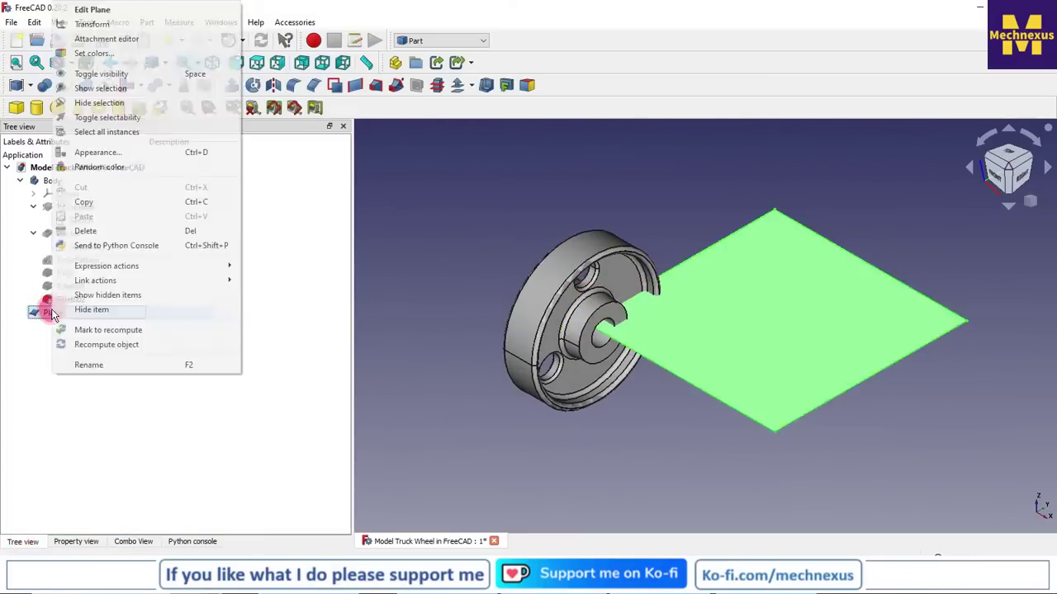
{"action": "left_click", "coordinate": [92, 25]}
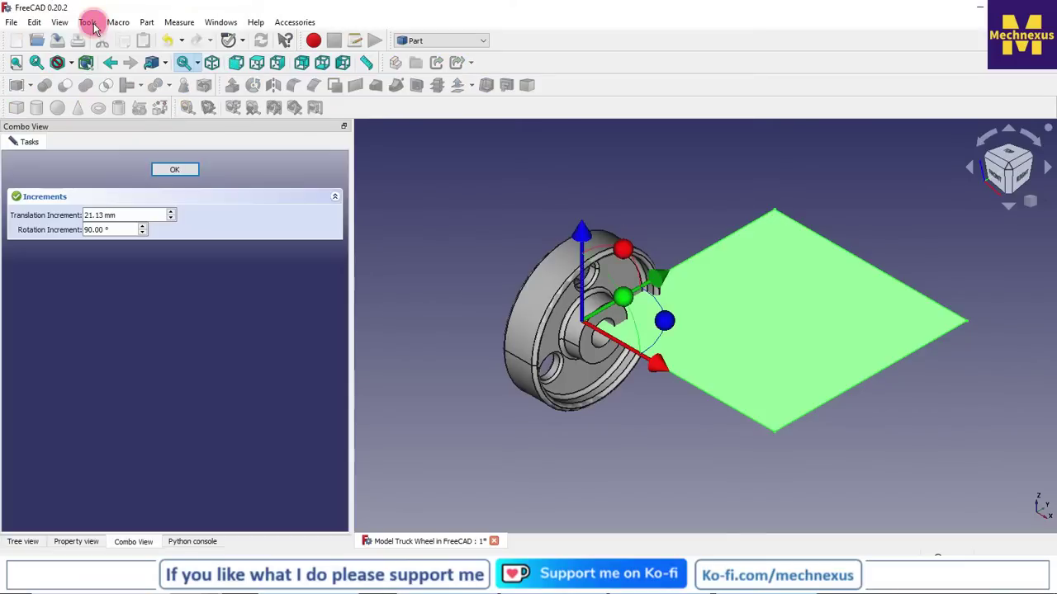
{"action": "left_click_drag", "start_coordinate": [664, 373], "coordinate": [557, 326]}
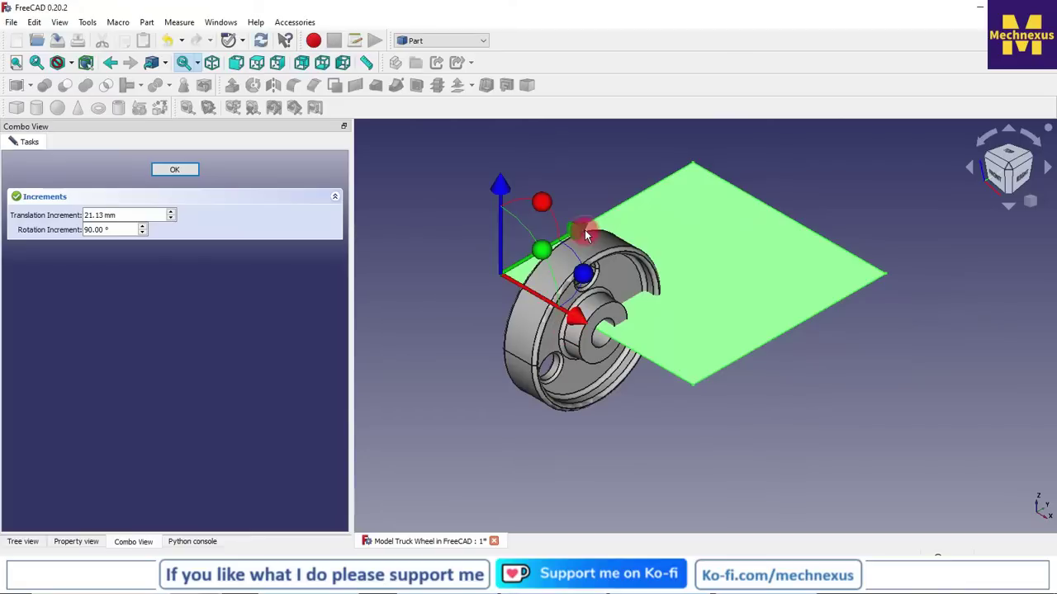
{"action": "left_click_drag", "start_coordinate": [582, 230], "coordinate": [496, 294]}
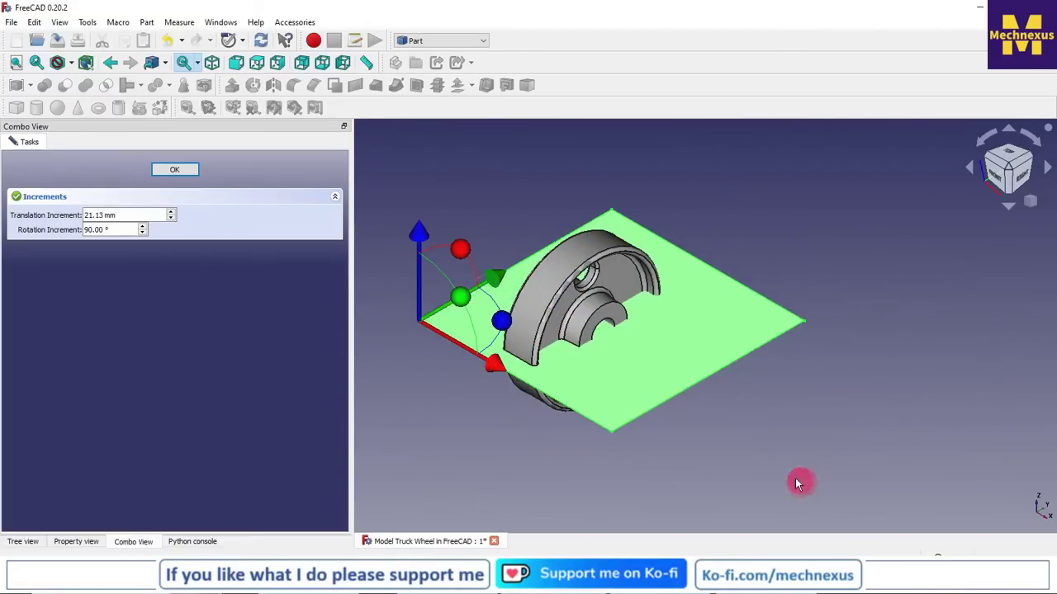
{"action": "scroll", "coordinate": [725, 449], "scroll_direction": "up", "scroll_amount": 1}
{"action": "mouse_move", "coordinate": [725, 449]}
{"action": "middle_mouse_down"}
{"action": "mouse_move", "coordinate": [771, 432]}
{"action": "mouse_move", "coordinate": [736, 432]}
{"action": "middle_mouse_up"}
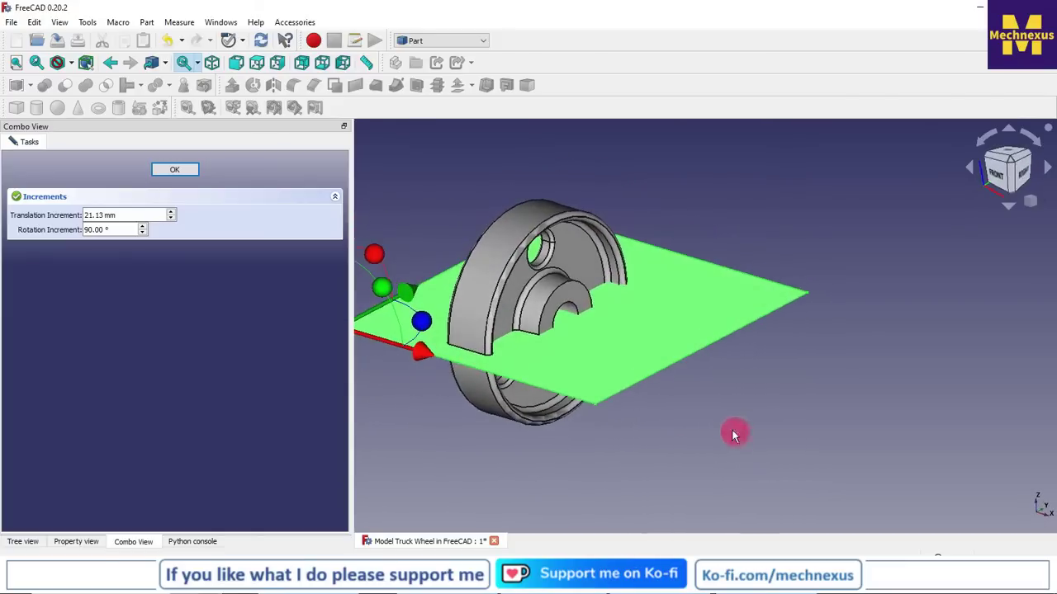
{"action": "left_click", "coordinate": [173, 169]}
{"action": "left_click", "coordinate": [173, 168]}
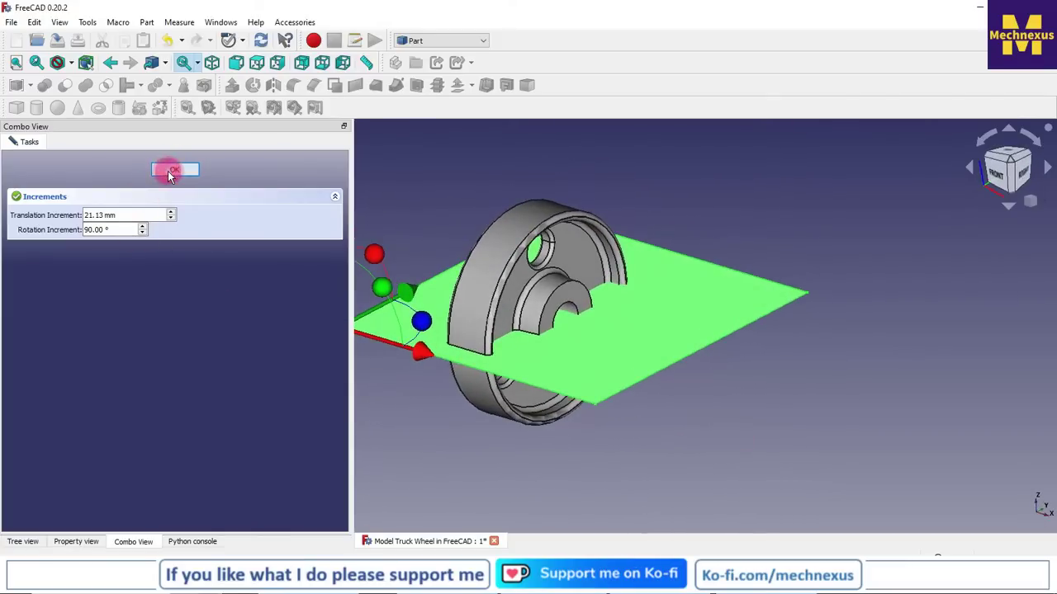
{"action": "left_click", "coordinate": [19, 541]}
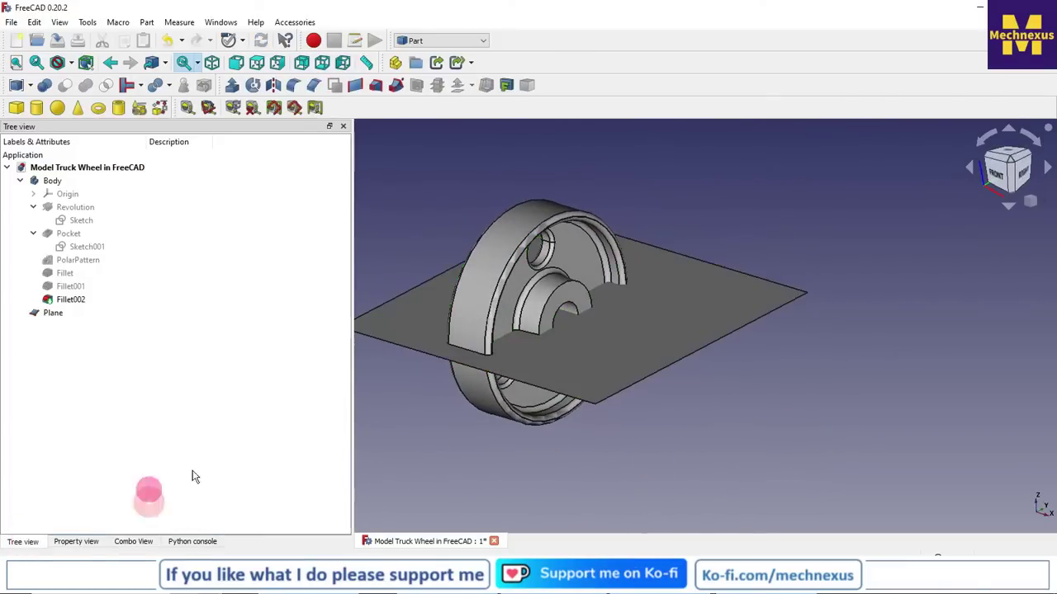
- Enlarge the 3D view, switch to isometric, and select the wheel Body
{"action": "left_click_drag", "start_coordinate": [352, 406], "coordinate": [140, 401]}
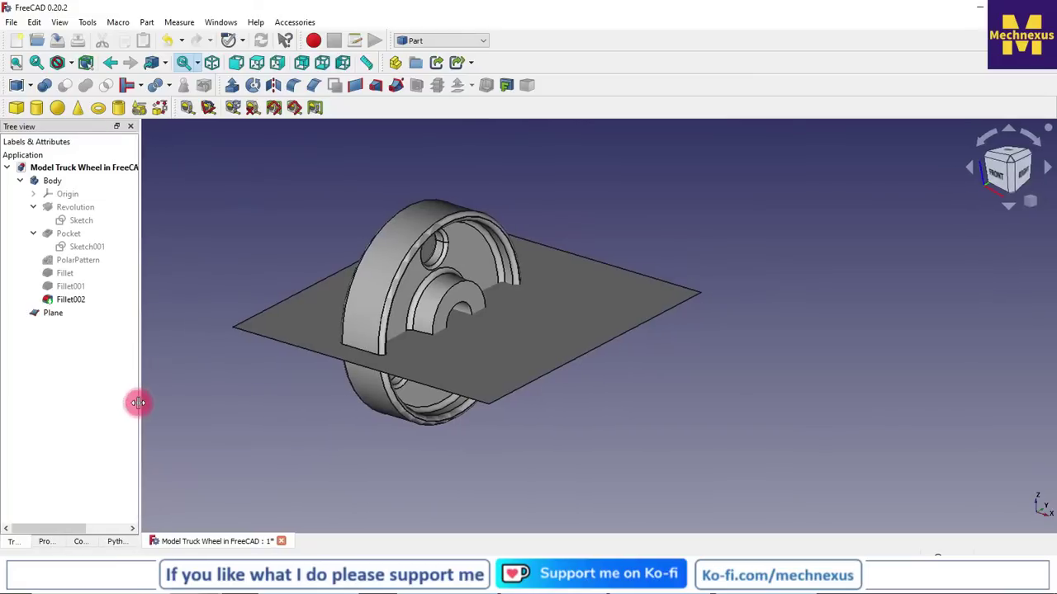
{"action": "left_click", "coordinate": [1038, 196]}
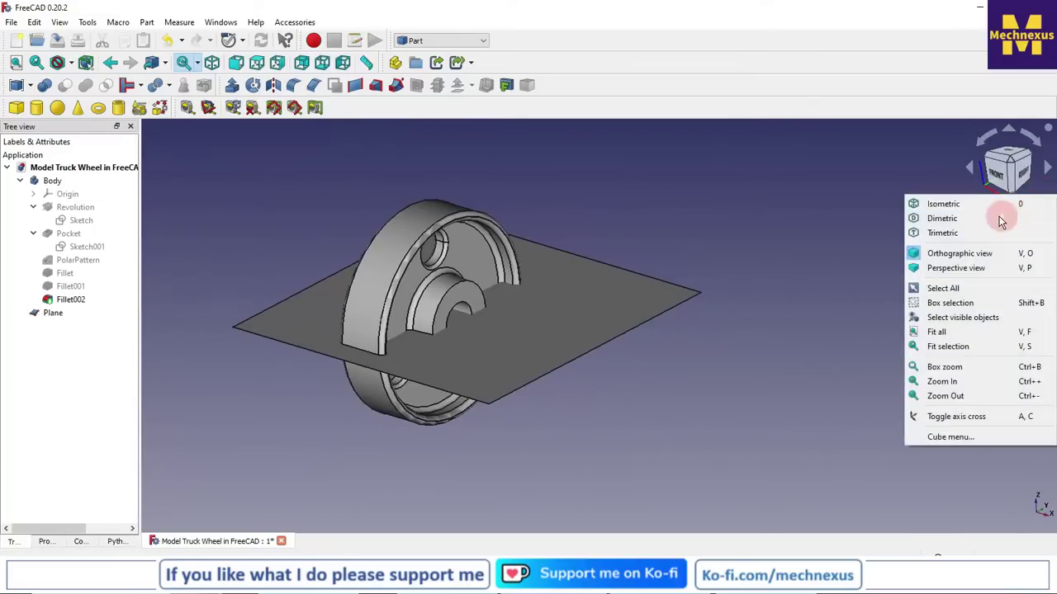
{"action": "left_click", "coordinate": [999, 204]}
{"action": "left_click", "coordinate": [66, 182]}
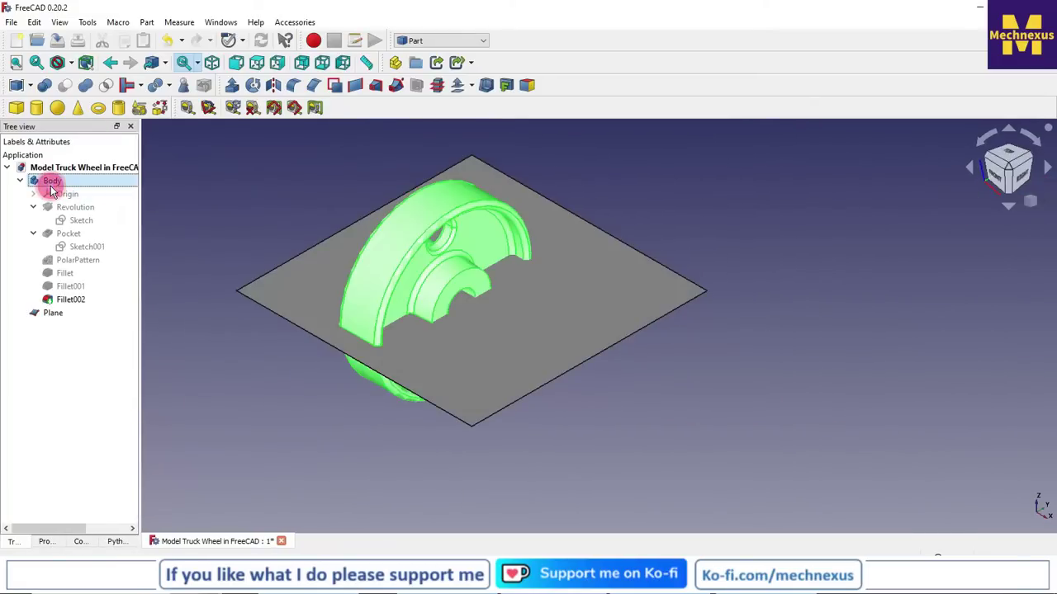
{"action": "left_click", "coordinate": [146, 23]}
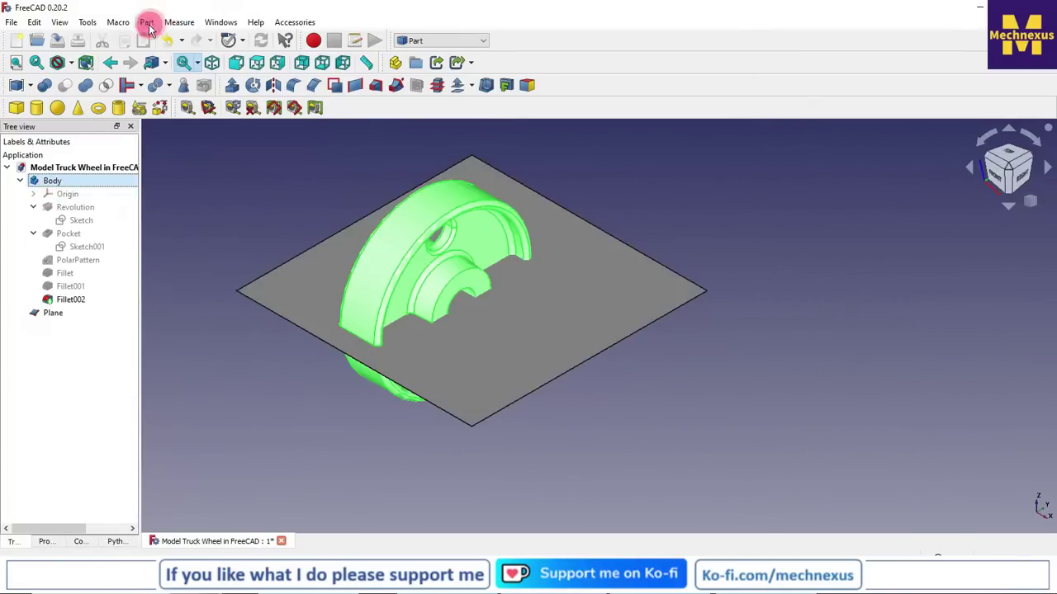
{"action": "left_click", "coordinate": [178, 175]}
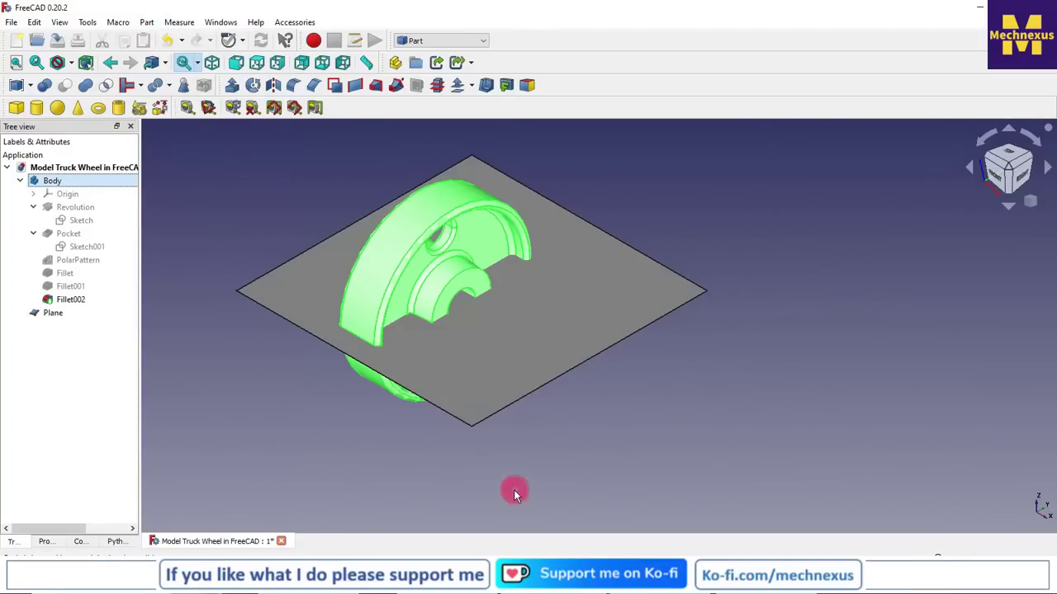
- Collapse the Body in the tree and select it together with the Plane
{"action": "left_click", "coordinate": [513, 492]}
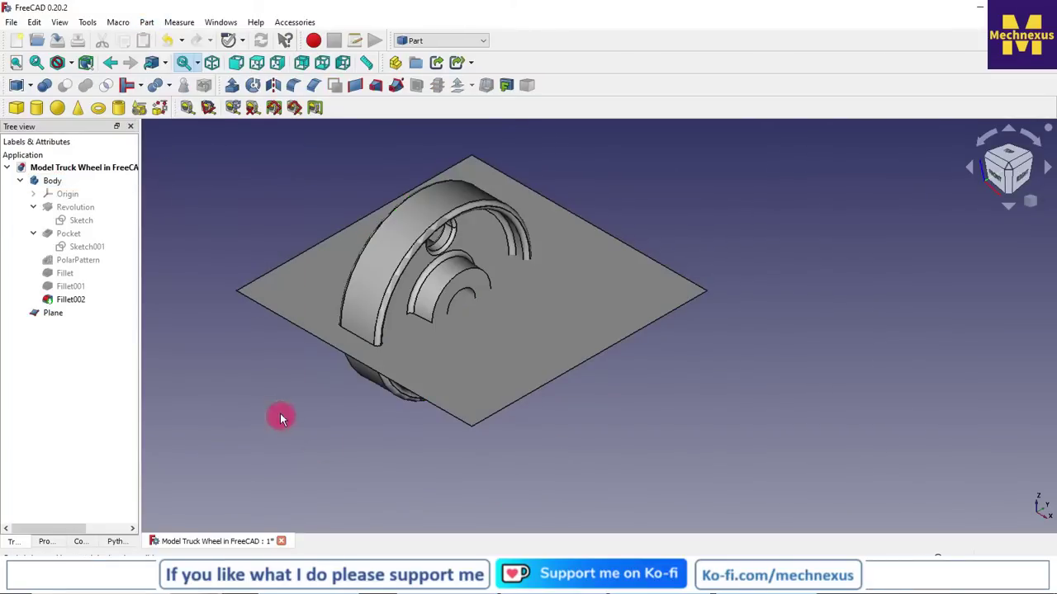
{"action": "left_click", "coordinate": [20, 180]}
{"action": "left_click", "coordinate": [52, 181]}
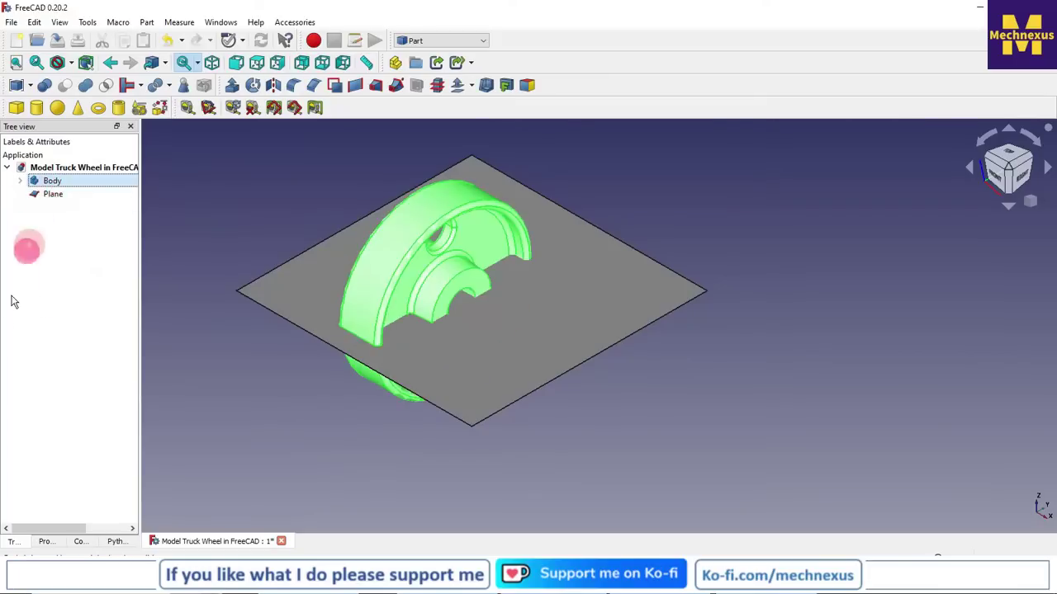
{"action": "left_click", "coordinate": [55, 196], "text": "ctrl"}
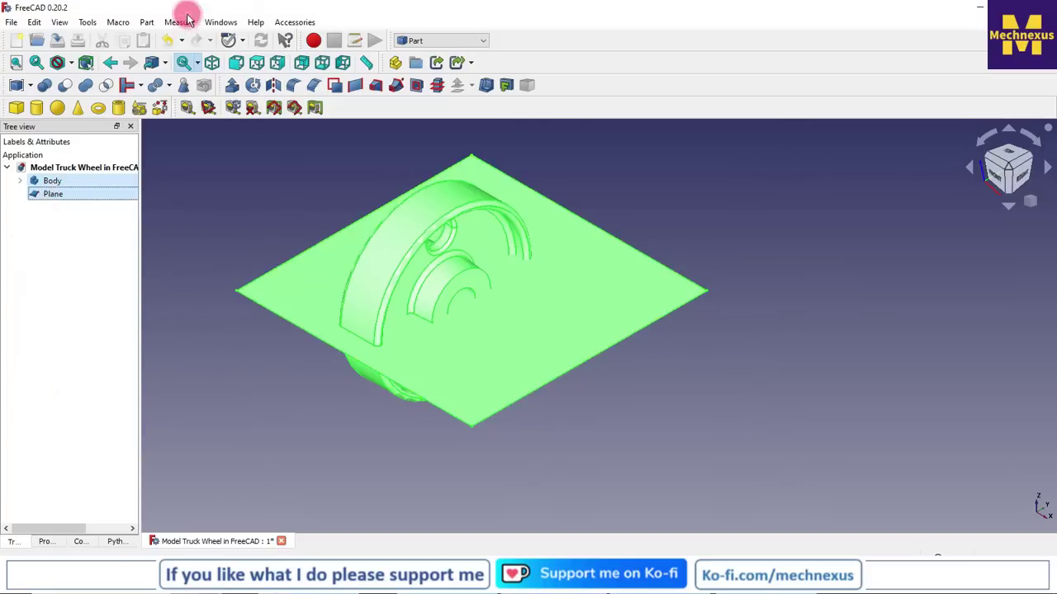
{"action": "left_click", "coordinate": [147, 23]}
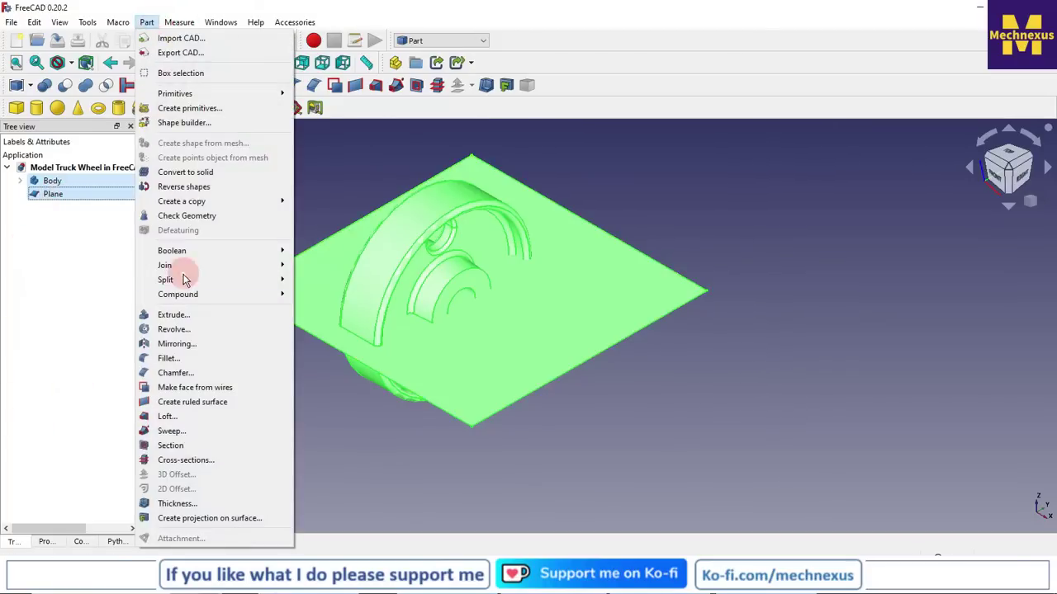
{"action": "mouse_move", "coordinate": [165, 279]}
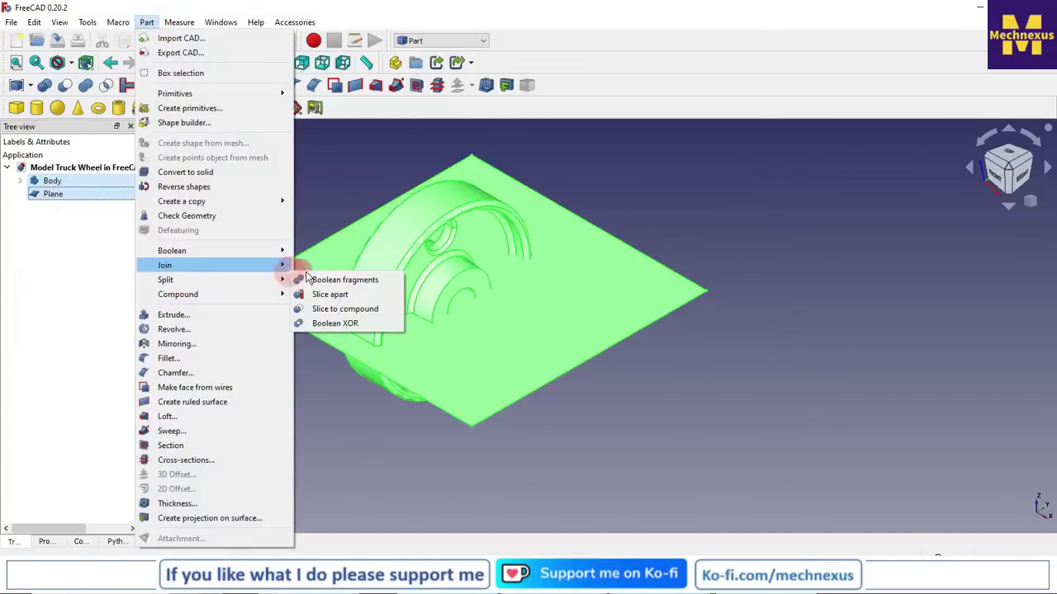
- Slice the wheel apart with the plane and expand the Exploded Slice group
{"action": "left_click", "coordinate": [322, 297]}
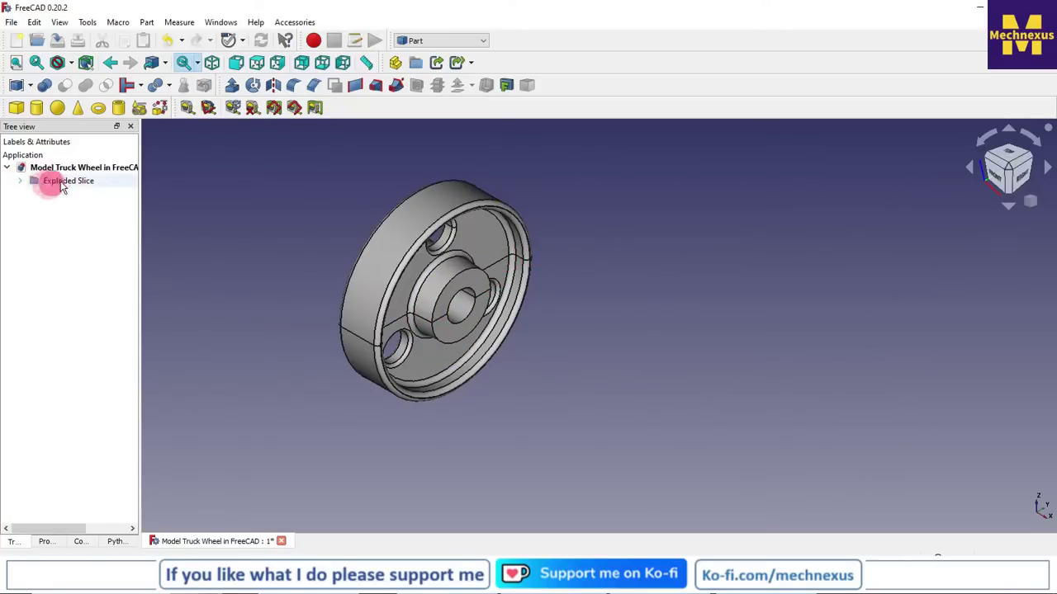
{"action": "left_click", "coordinate": [21, 181]}
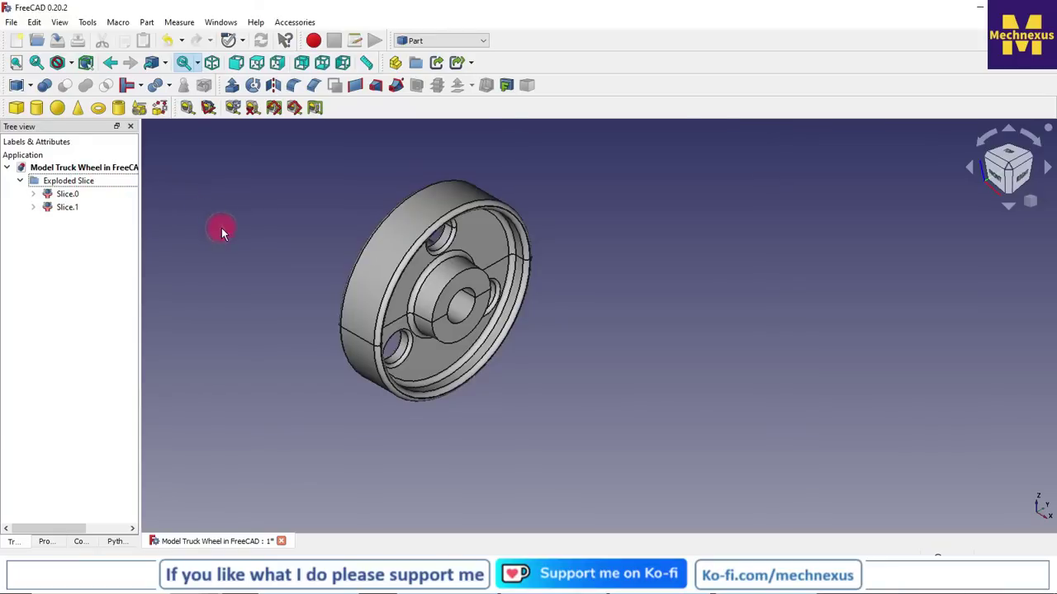
- Lift Slice.0 upward with the Transform gizmo, confirm, and orbit to view the gap
{"action": "left_click", "coordinate": [51, 194]}
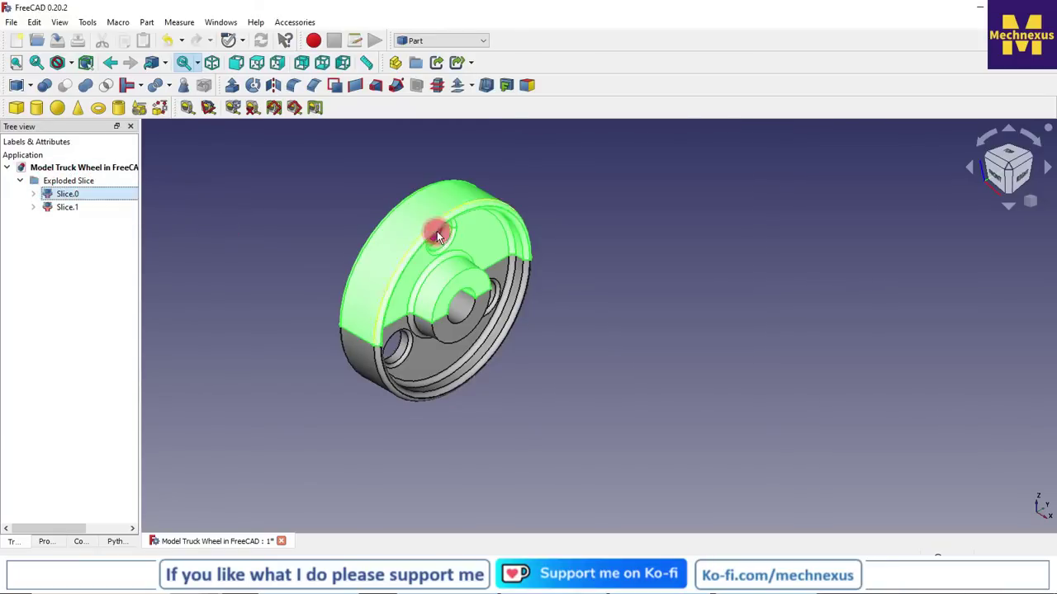
{"action": "left_click", "coordinate": [68, 195]}
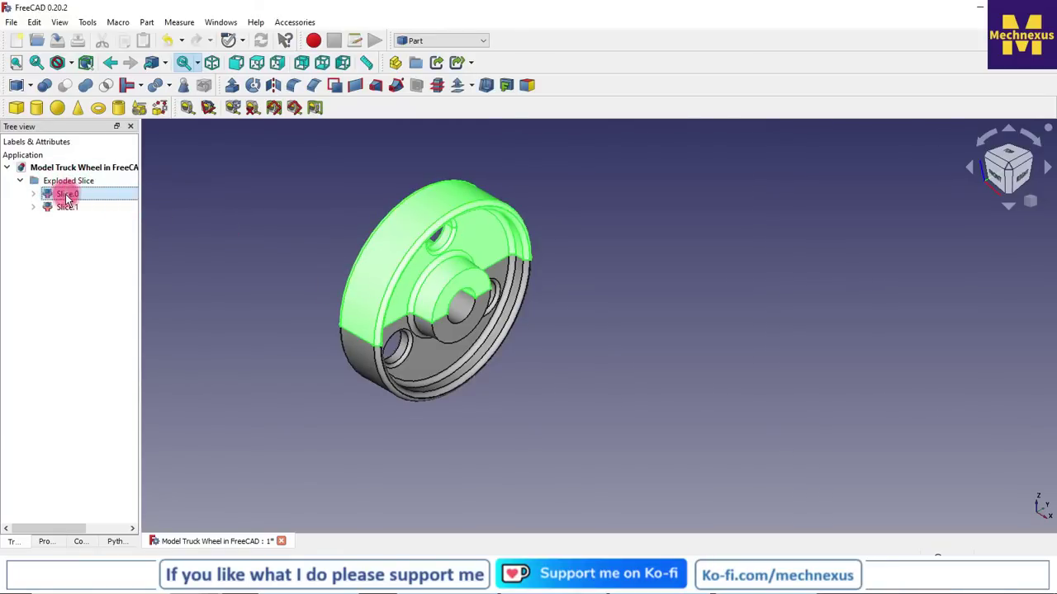
{"action": "right_click", "coordinate": [66, 197]}
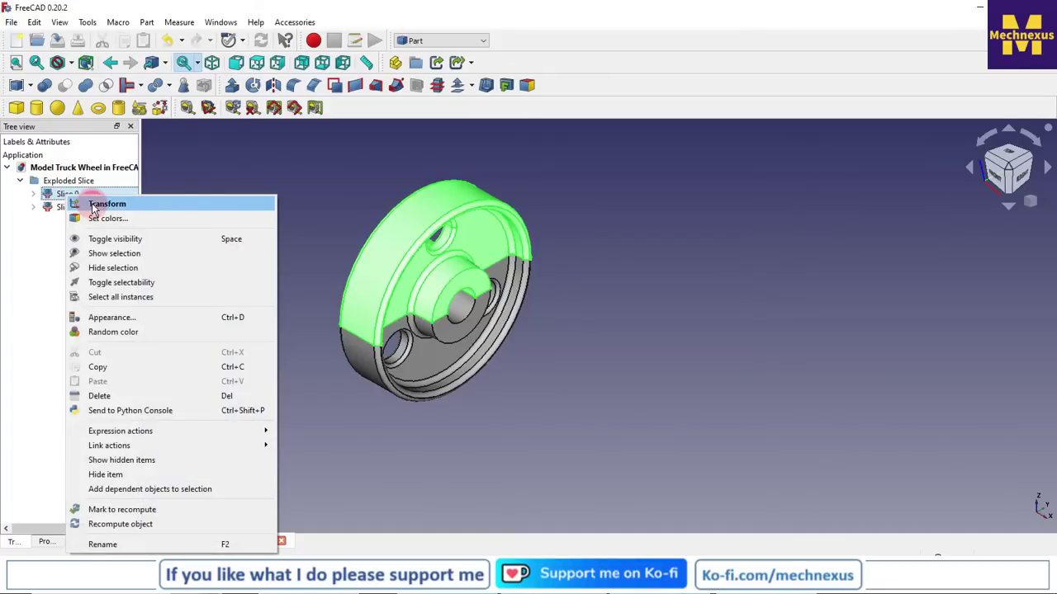
{"action": "left_click", "coordinate": [93, 209]}
{"action": "left_click_drag", "start_coordinate": [401, 405], "coordinate": [421, 175]}
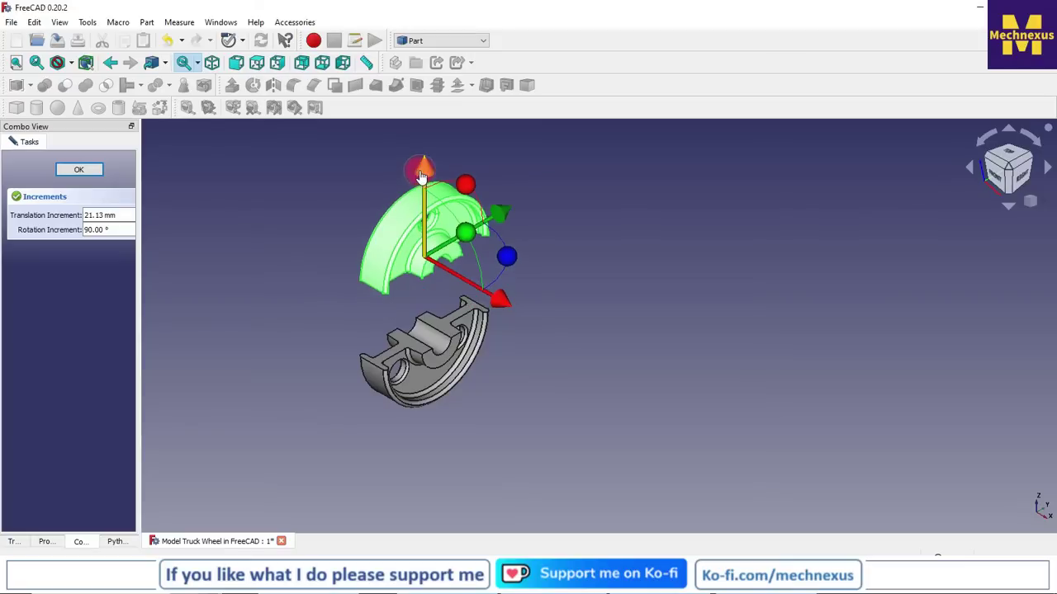
{"action": "left_click", "coordinate": [274, 277]}
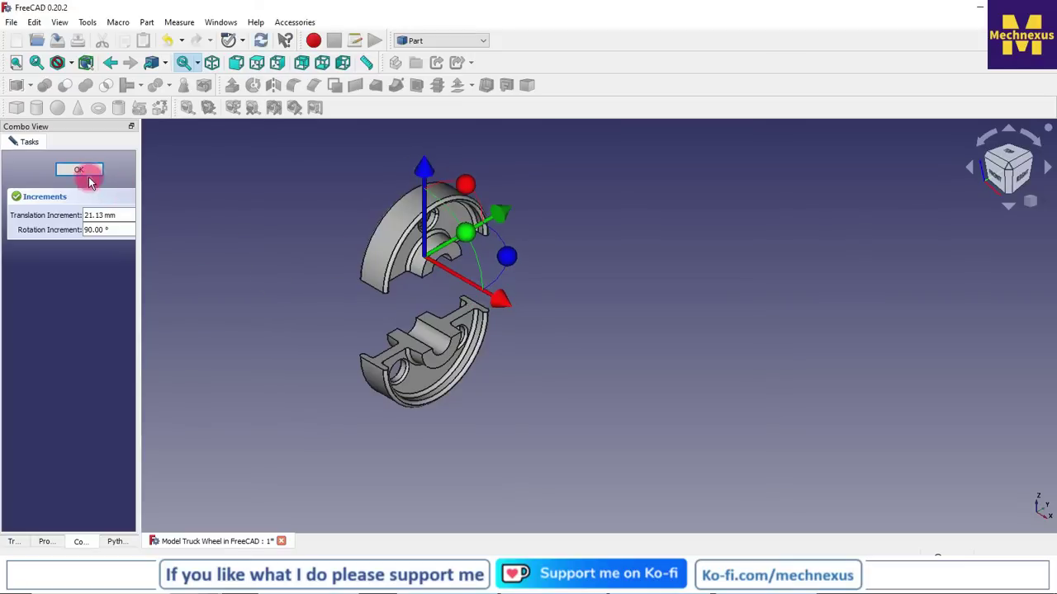
{"action": "left_click", "coordinate": [87, 171]}
{"action": "scroll", "coordinate": [372, 297], "scroll_direction": "down", "scroll_amount": 3}
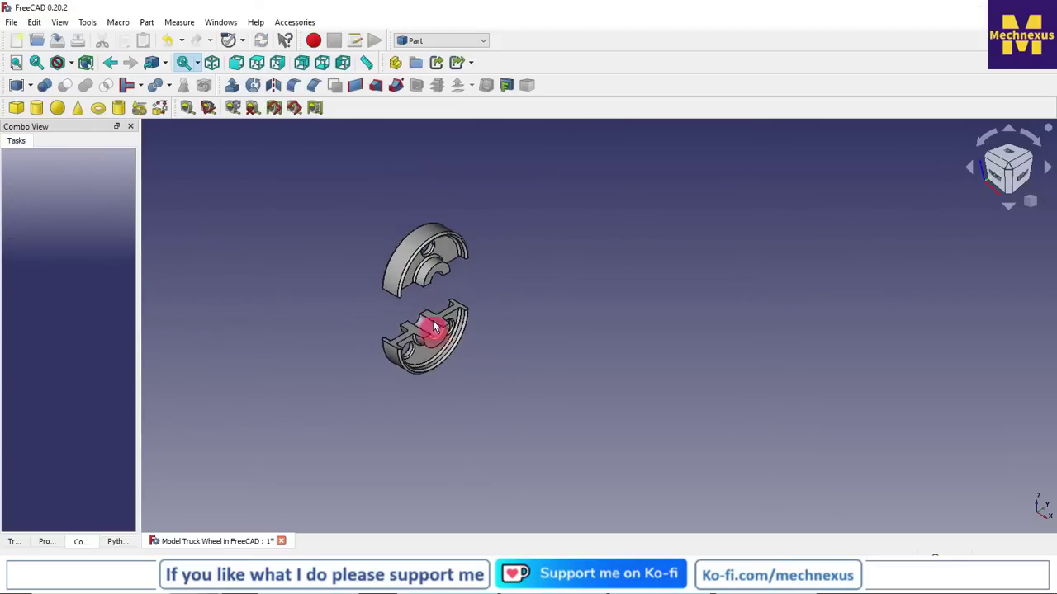
{"action": "scroll", "coordinate": [430, 314], "scroll_direction": "up", "scroll_amount": 5}
{"action": "mouse_move", "coordinate": [423, 309]}
{"action": "left_mouse_down"}
{"action": "mouse_move", "coordinate": [328, 211]}
{"action": "mouse_move", "coordinate": [363, 264]}
{"action": "mouse_move", "coordinate": [471, 358]}
{"action": "mouse_move", "coordinate": [772, 376]}
{"action": "mouse_move", "coordinate": [619, 377]}
{"action": "mouse_move", "coordinate": [467, 347]}
{"action": "left_mouse_up"}
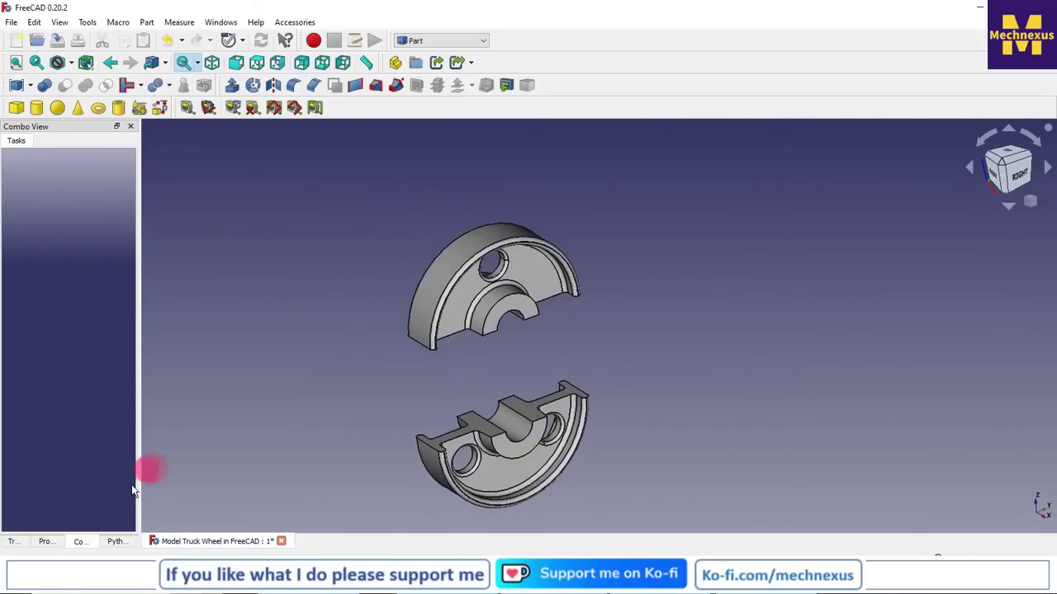
- Select Exploded Slice in the tree and view both halves isometrically, zooming to inspect them
{"action": "left_click", "coordinate": [13, 543]}
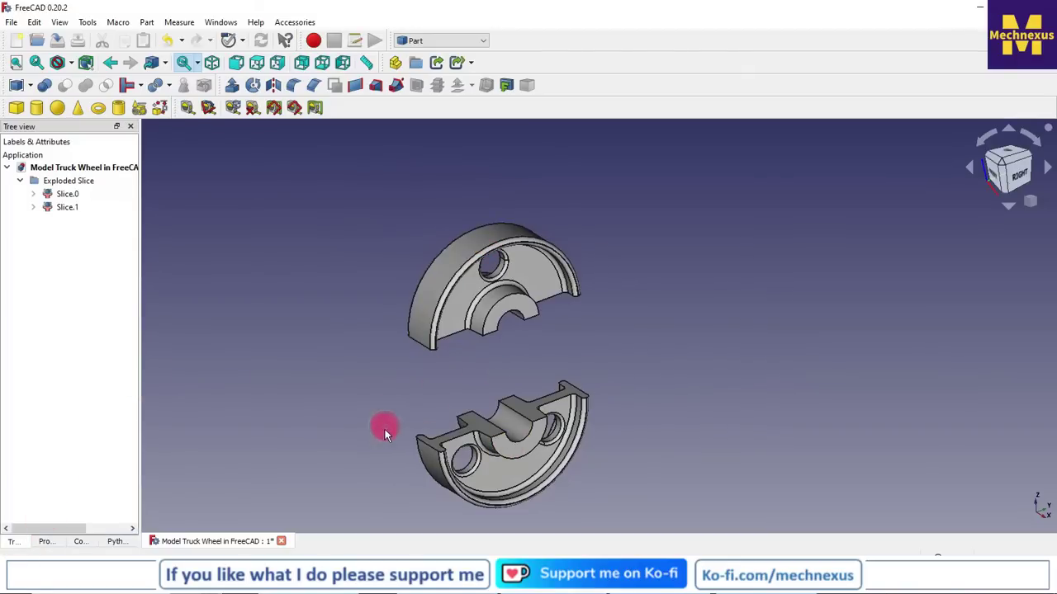
{"action": "left_click", "coordinate": [46, 181]}
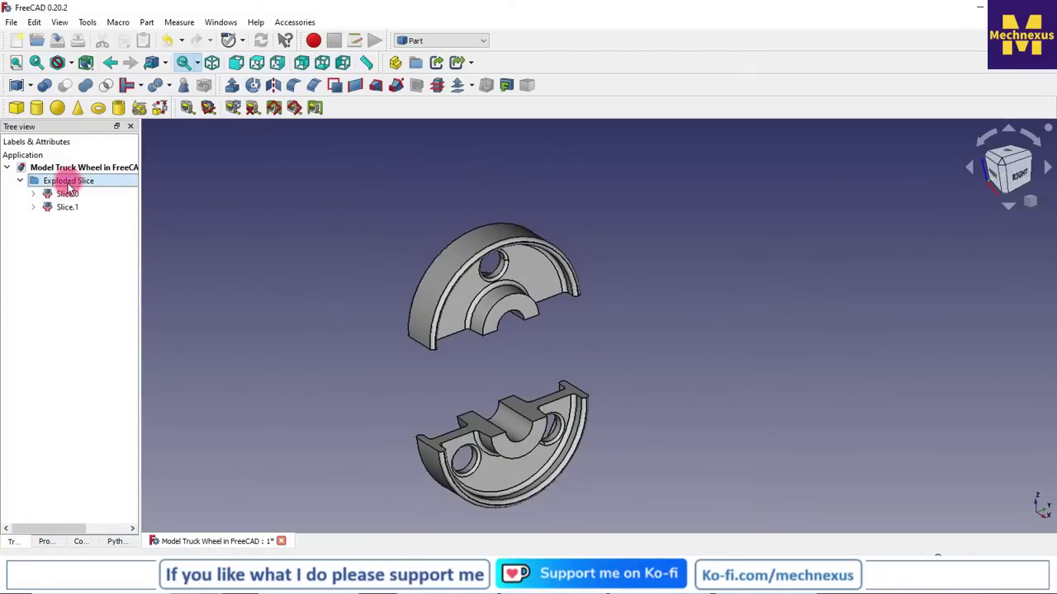
{"action": "right_click", "coordinate": [1020, 204]}
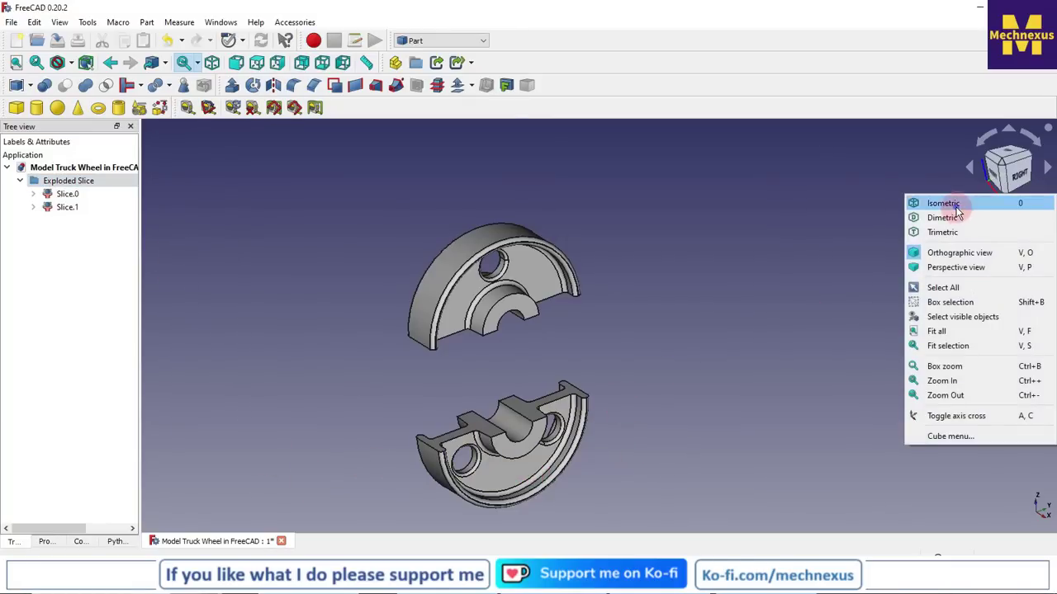
{"action": "left_click", "coordinate": [958, 207]}
{"action": "mouse_move", "coordinate": [727, 355]}
{"action": "left_mouse_down"}
{"action": "mouse_move", "coordinate": [424, 401]}
{"action": "mouse_move", "coordinate": [450, 412]}
{"action": "left_mouse_up"}
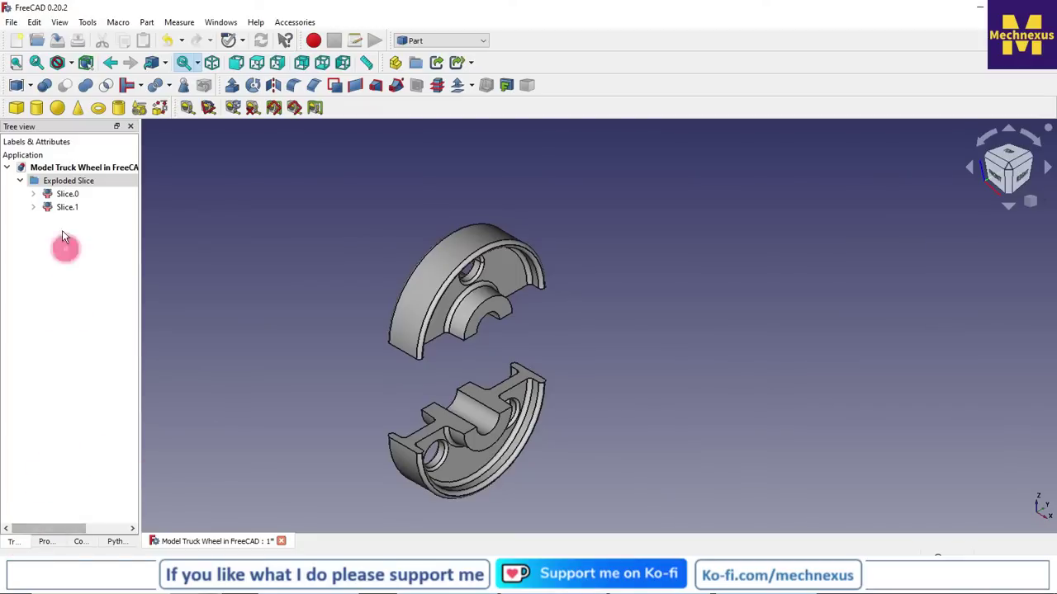
{"action": "double_click", "coordinate": [66, 179]}
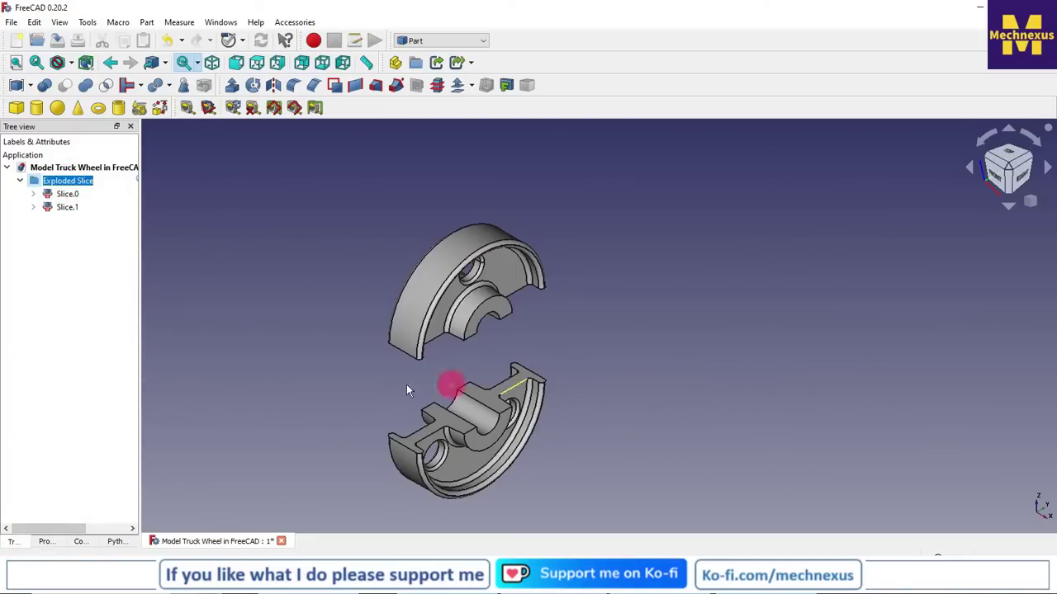
{"action": "scroll", "coordinate": [320, 386], "scroll_direction": "up", "scroll_amount": 2}
{"action": "scroll", "coordinate": [321, 386], "scroll_direction": "up", "scroll_amount": 1}
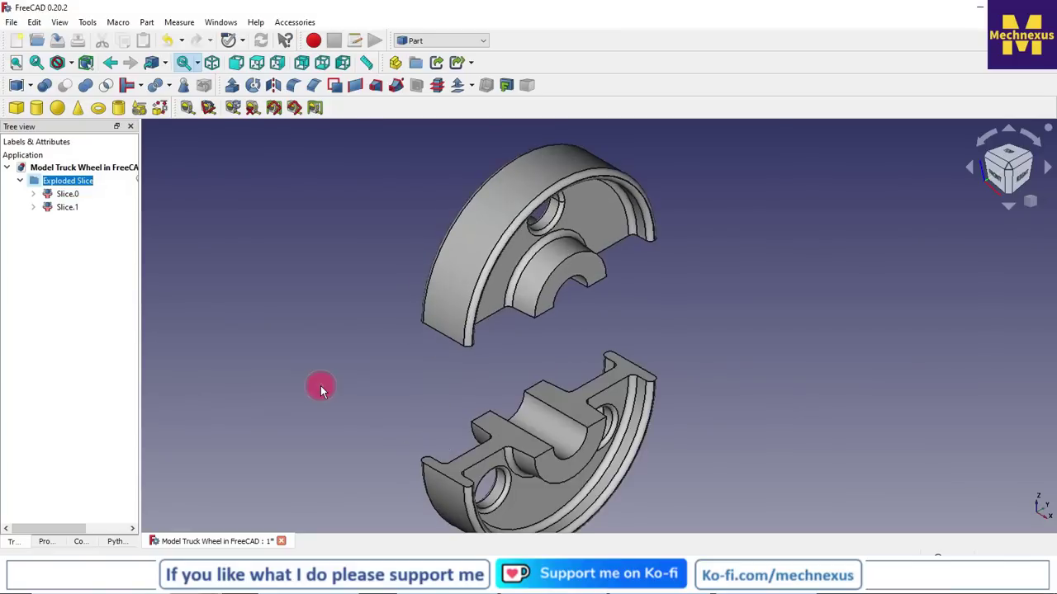
{"action": "scroll", "coordinate": [320, 382], "scroll_direction": "down", "scroll_amount": 2}
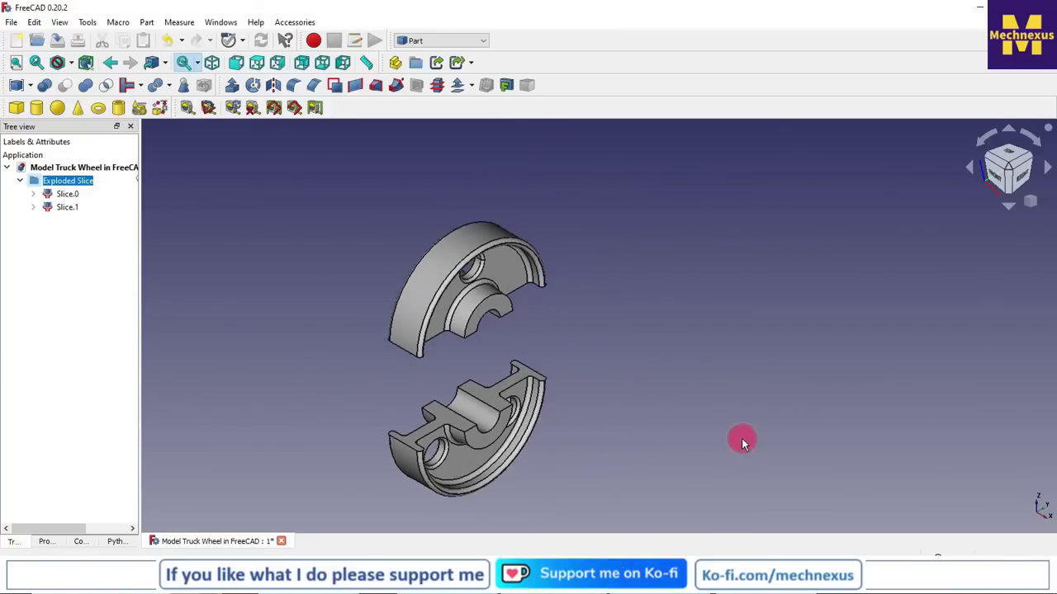